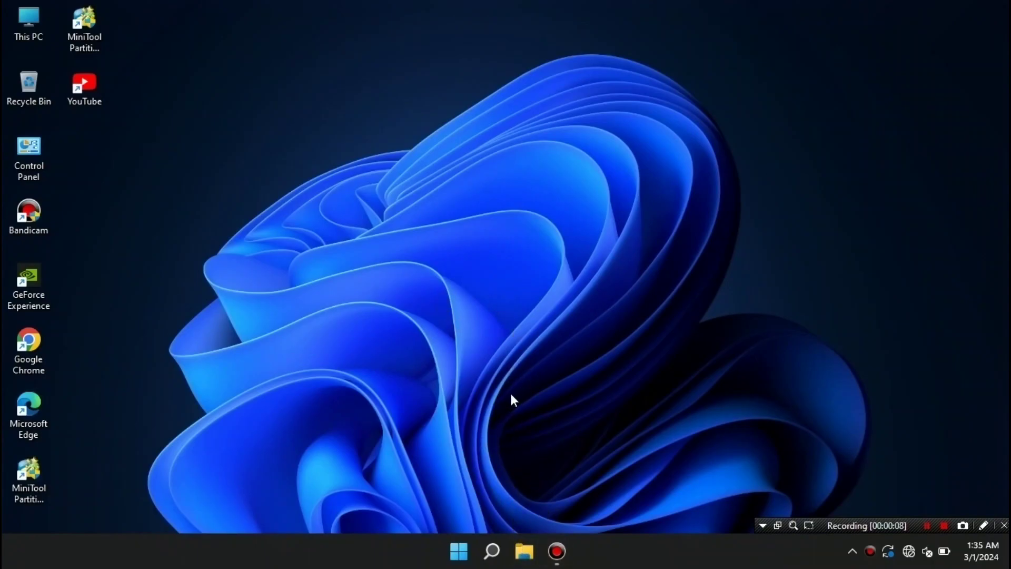
Check the capacity and free space of the Windows 11 (C:) and DATA (D:) drives in File Explorer
left_click(524, 551)
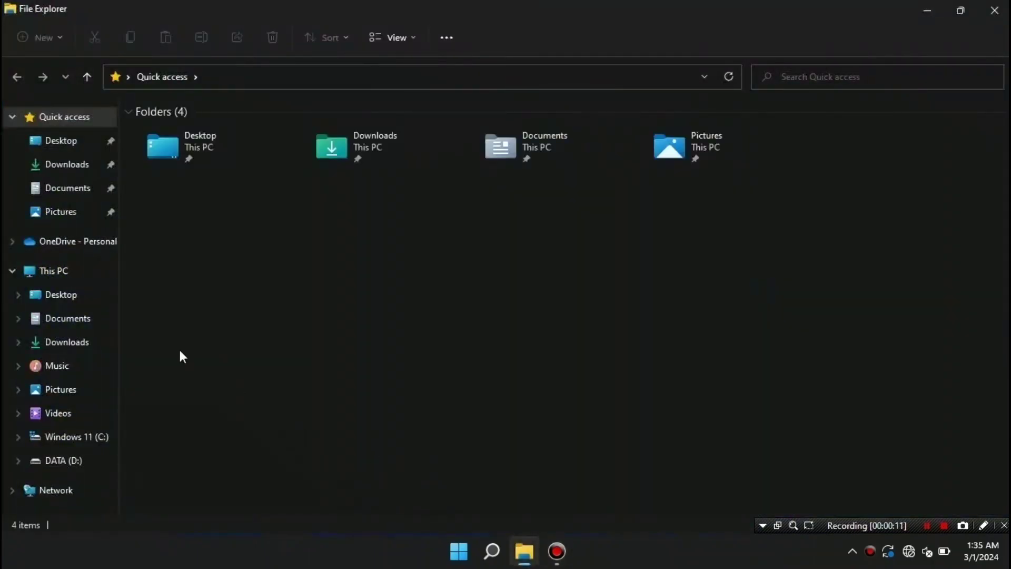
left_click(46, 272)
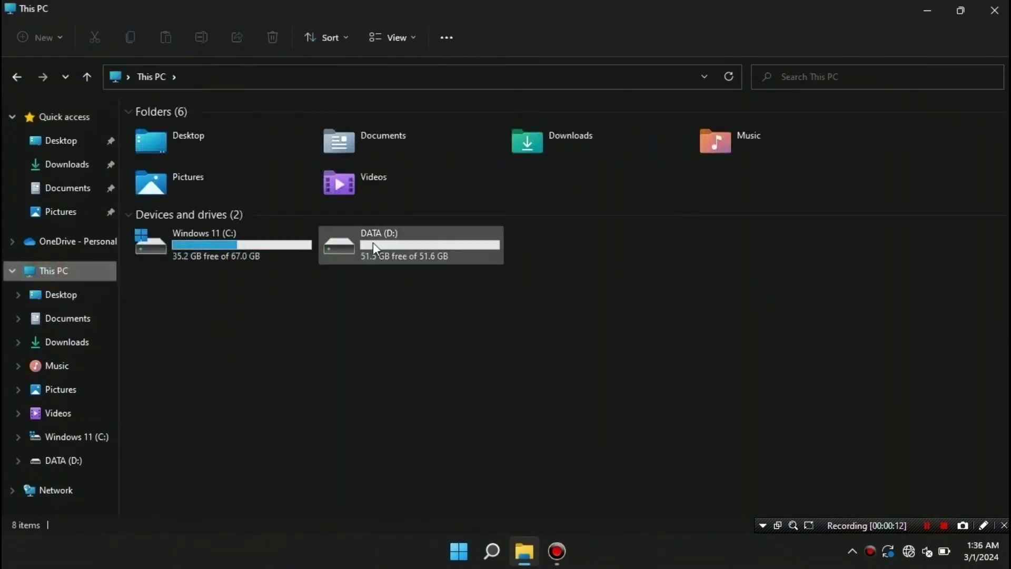
left_click(270, 249)
left_click(374, 255)
left_click(247, 248)
left_click(378, 247)
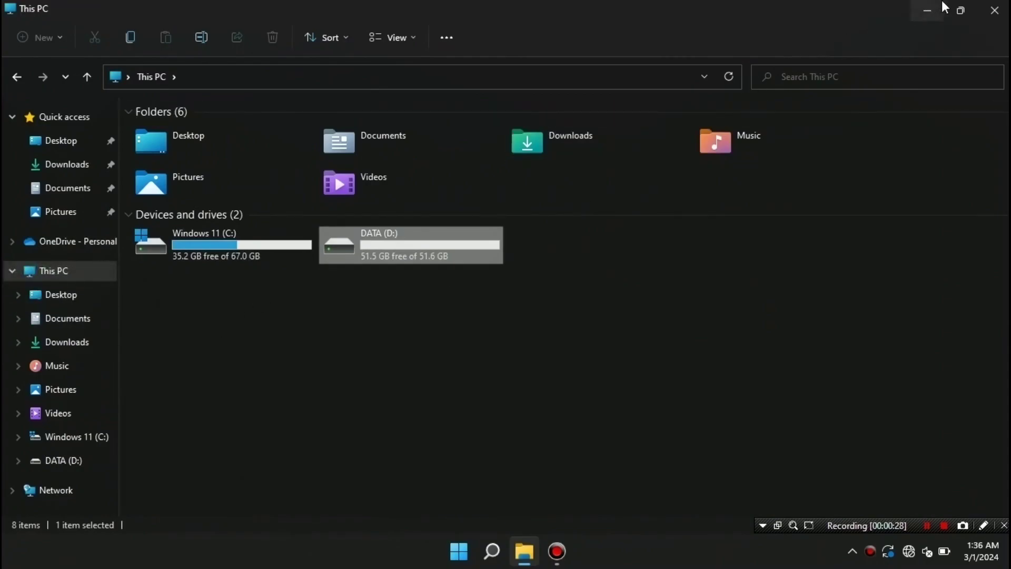
left_click(928, 10)
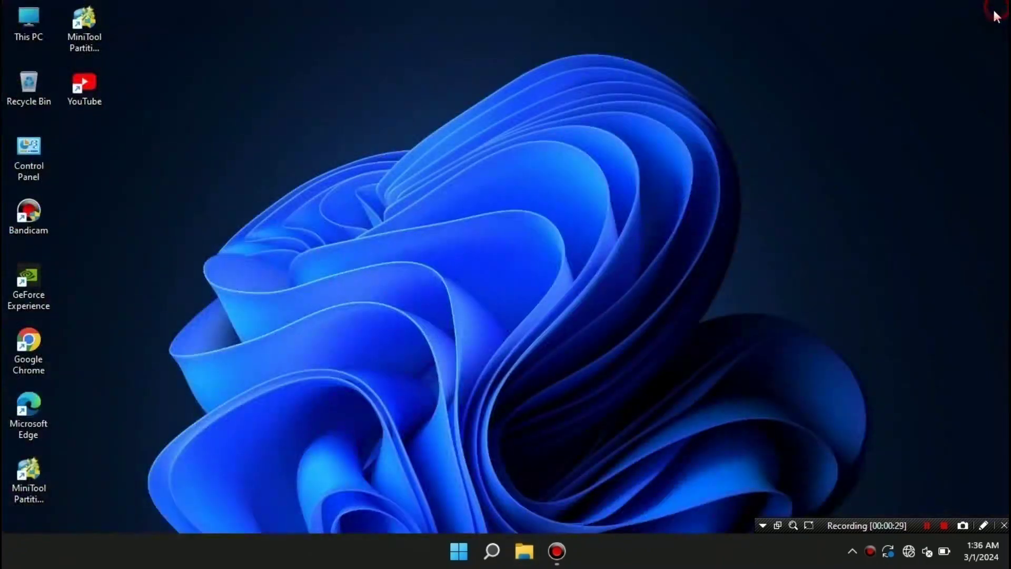
Open Disk Management, examine the C: and D: partitions on Disk 0, and close it
right_click(461, 553)
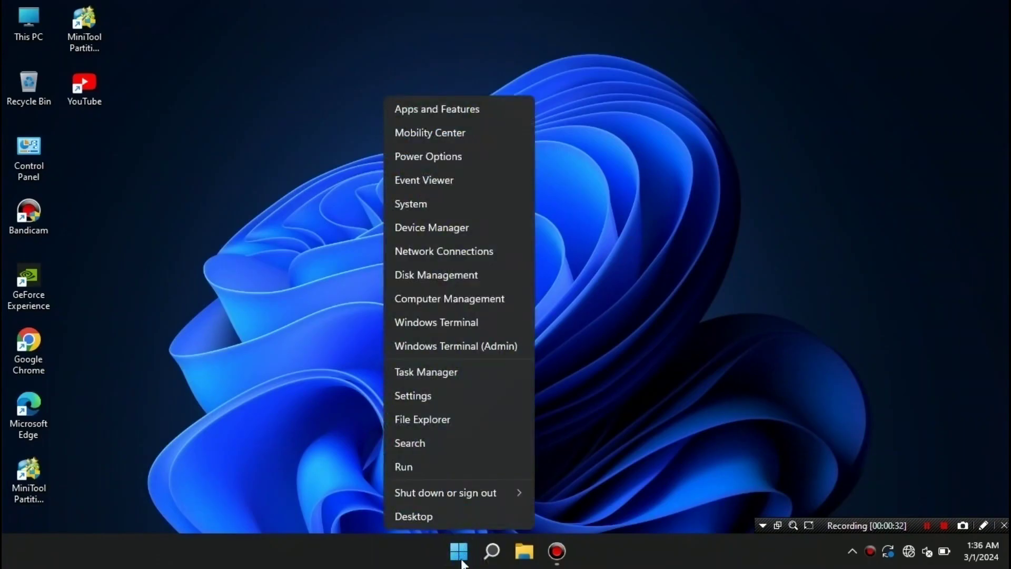
left_click(468, 279)
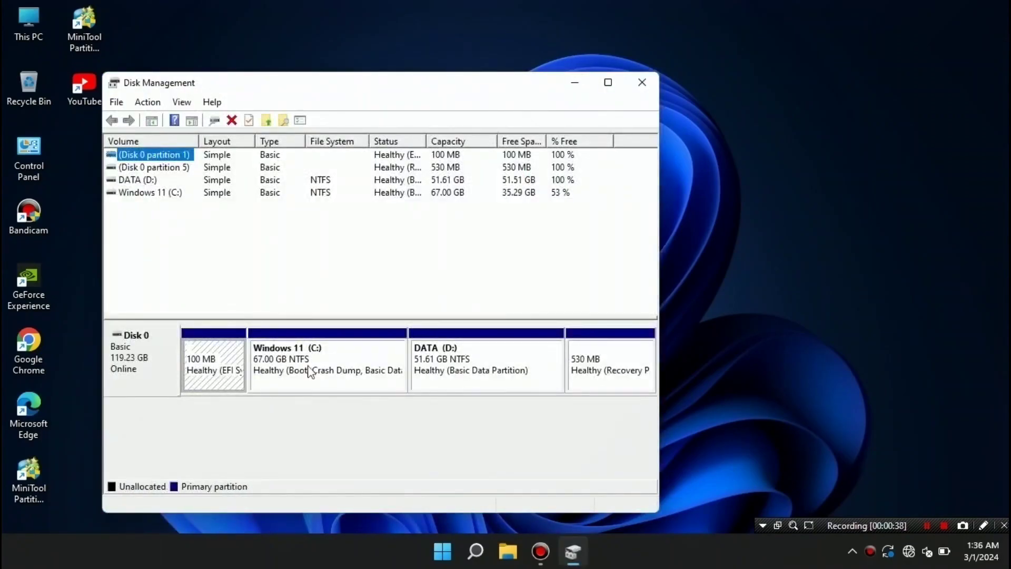
left_click(440, 375)
left_click(355, 365)
left_click(451, 381)
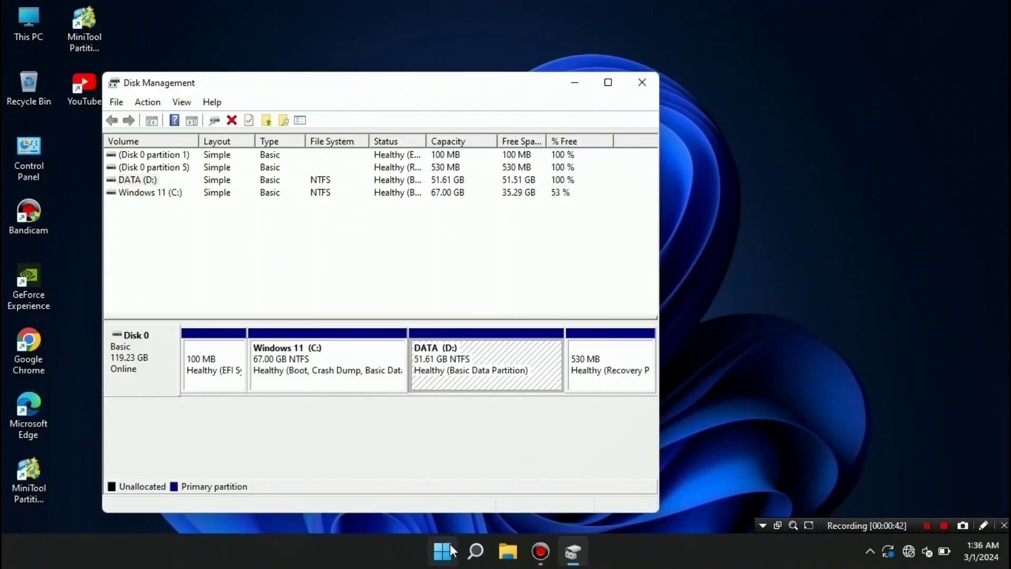
left_click(641, 85)
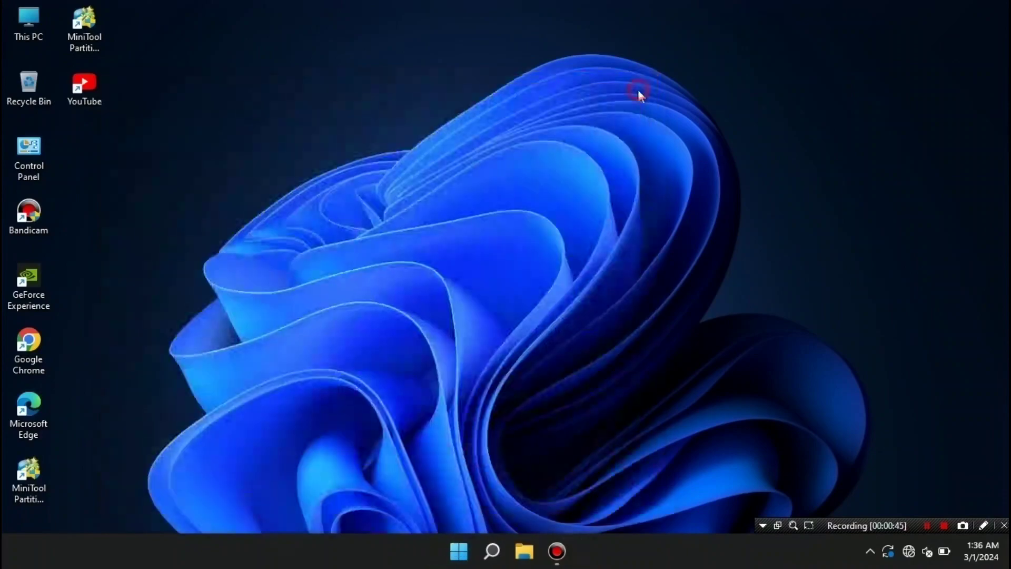
Open Computer Management for This PC, show Disk Management, and select the DATA (D:) partition on Disk 0
left_click(532, 557)
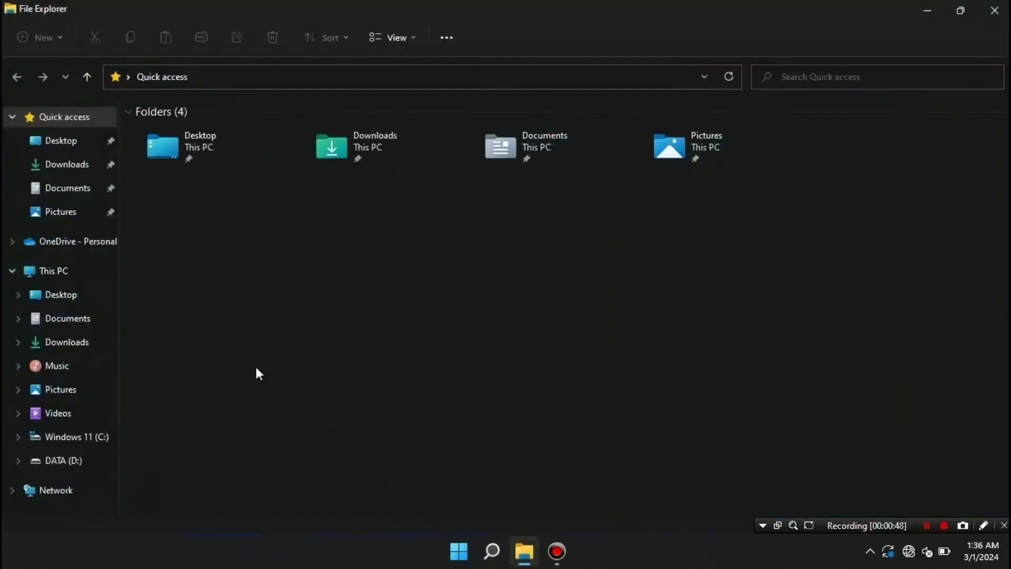
right_click(61, 279)
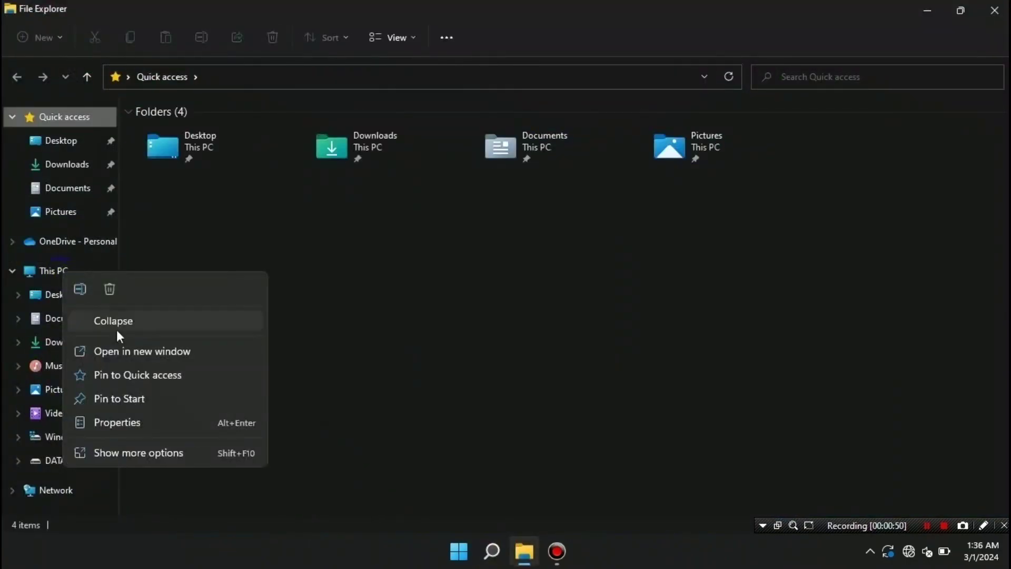
left_click(156, 456)
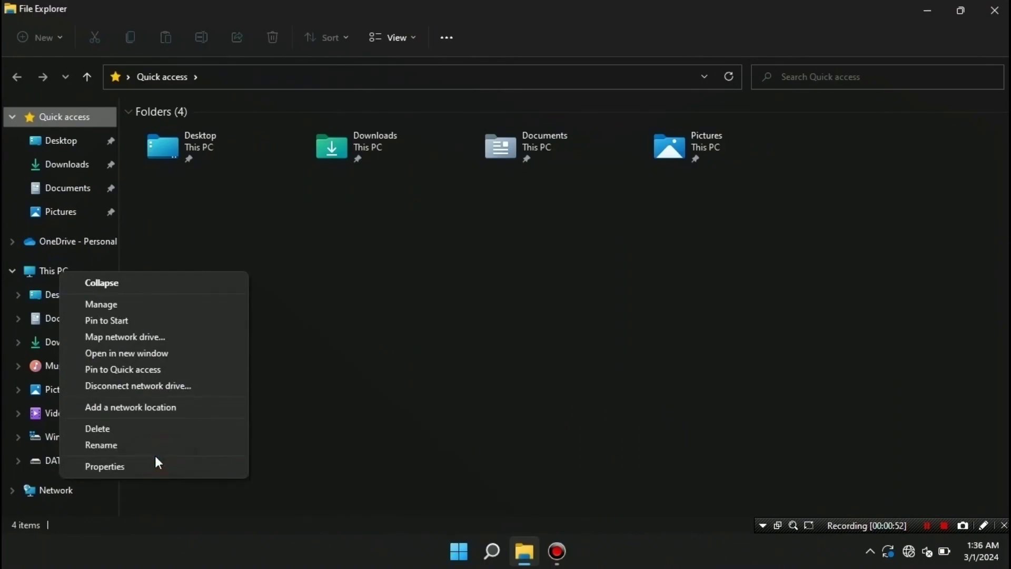
left_click(136, 309)
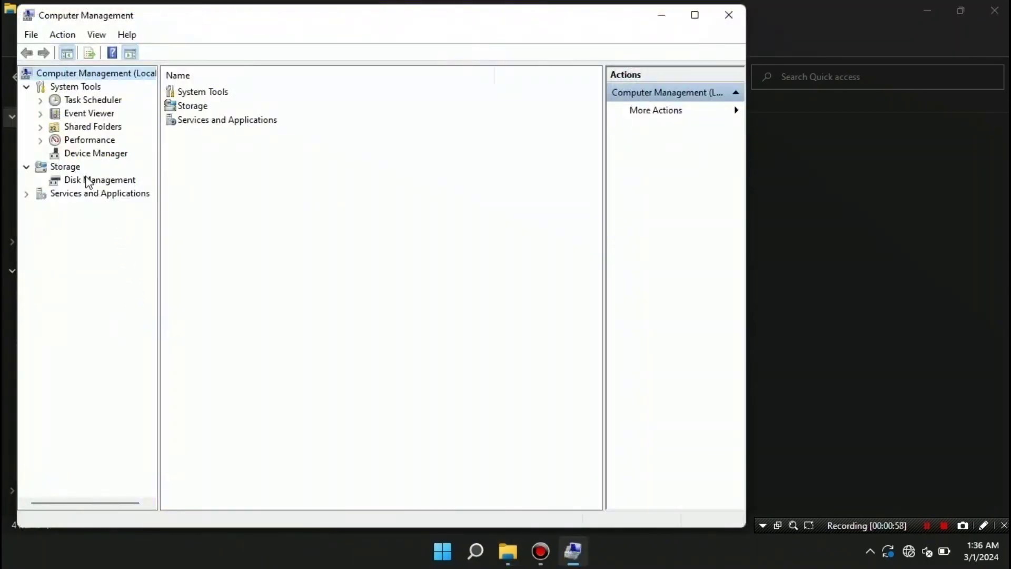
left_click(105, 180)
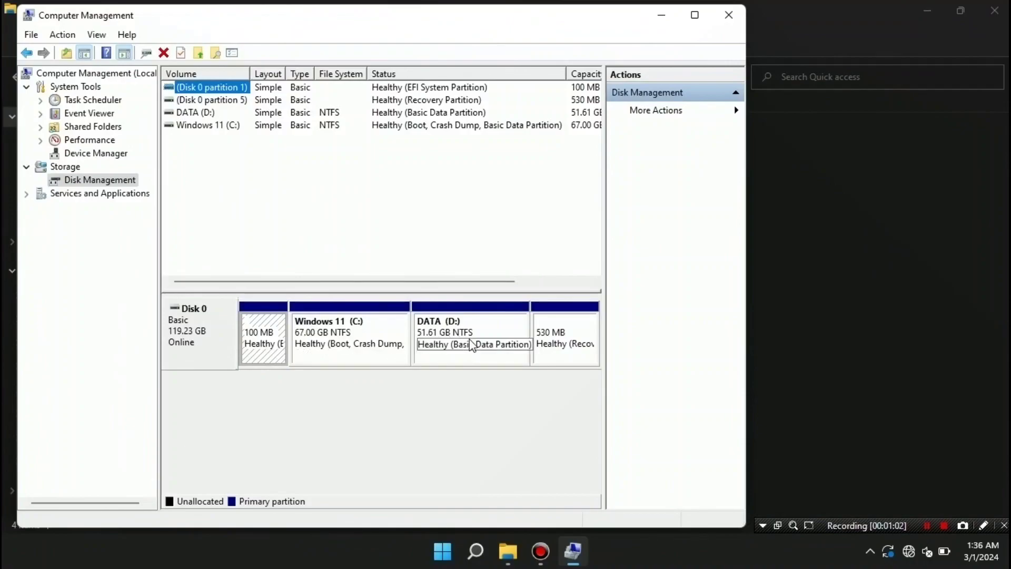
left_click(377, 338)
left_click(436, 343)
left_click(483, 362)
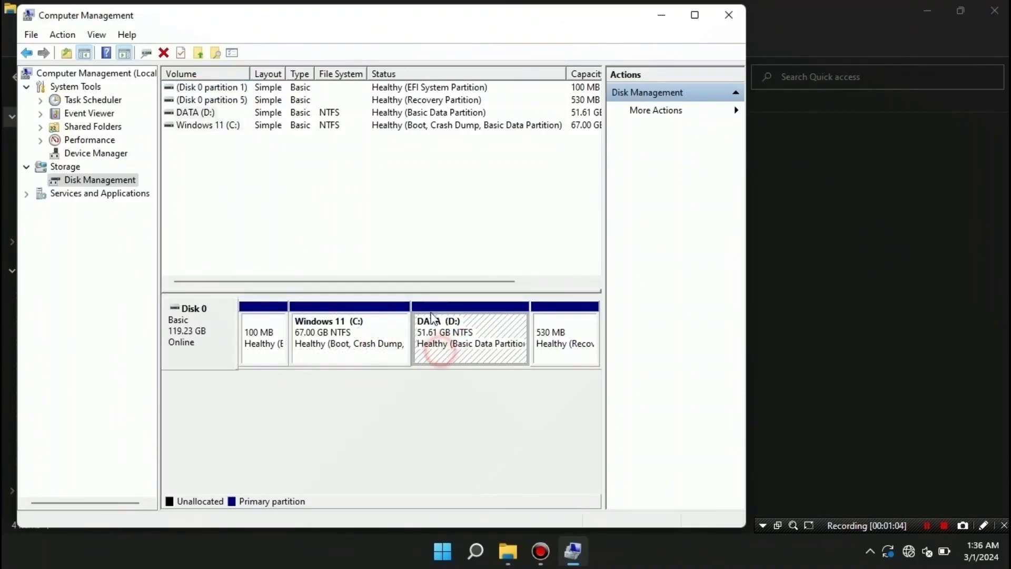
Check the contents of the DATA (D:) drive in File Explorer and close the window
left_click(662, 16)
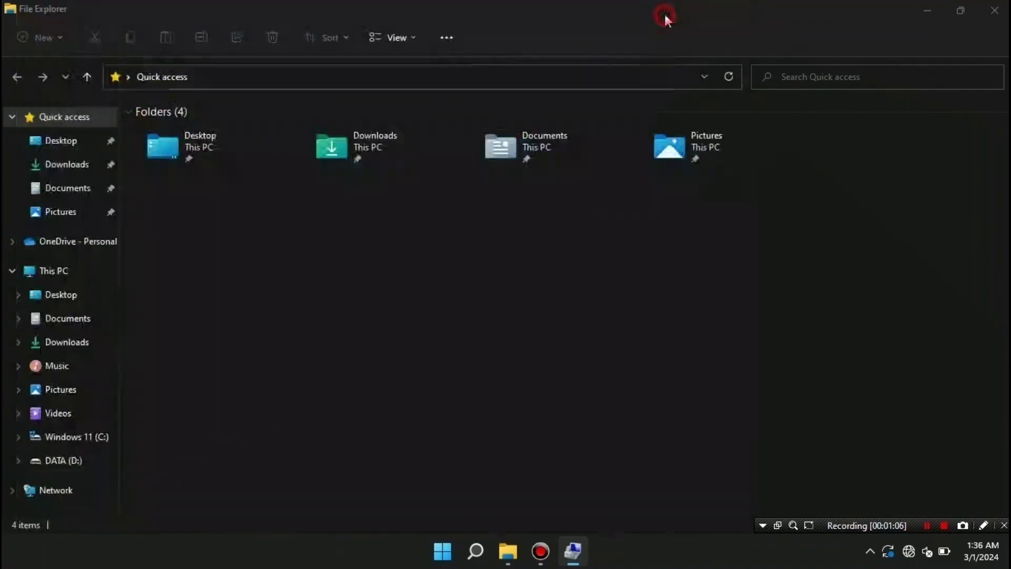
left_click(106, 272)
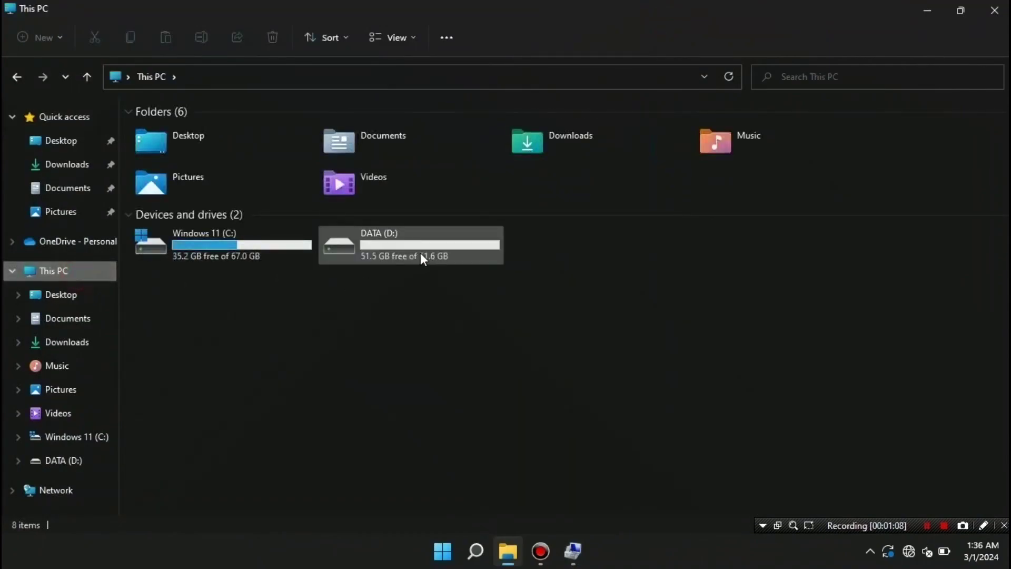
double_click(420, 252)
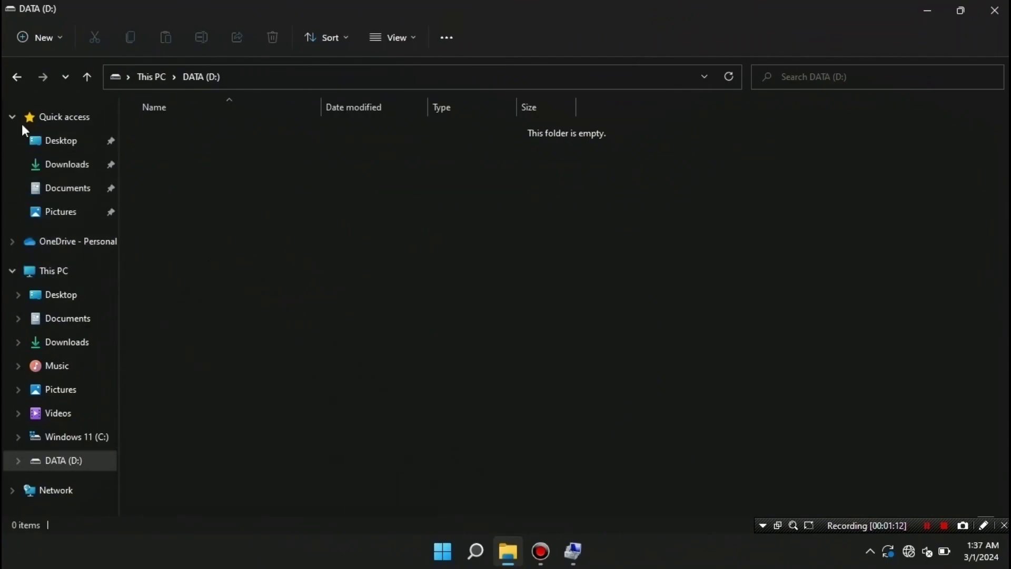
left_click(17, 77)
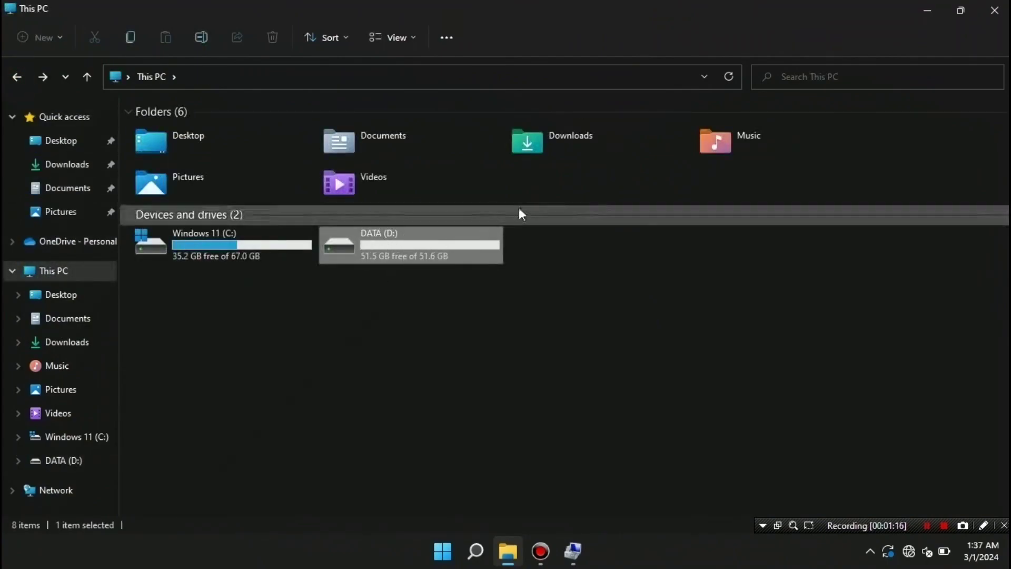
left_click(994, 10)
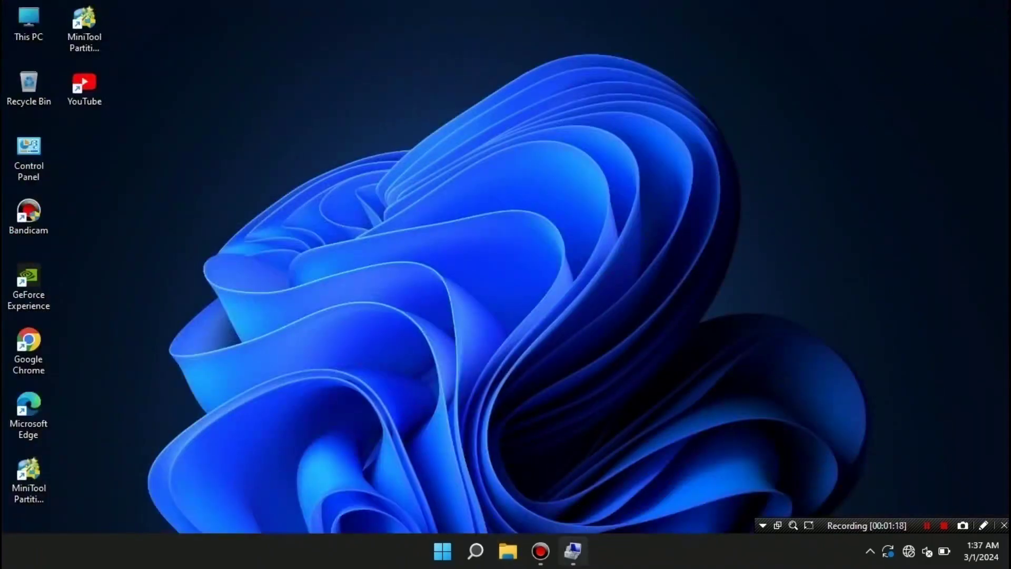
Return to Computer Management, delete the DATA (D:) volume, and select the unallocated space
left_click(573, 551)
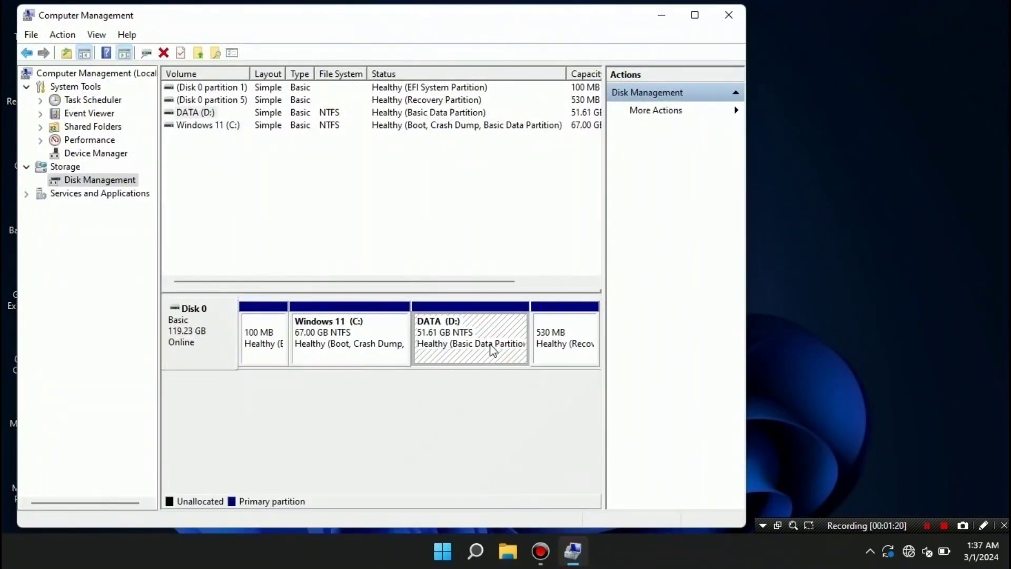
right_click(485, 318)
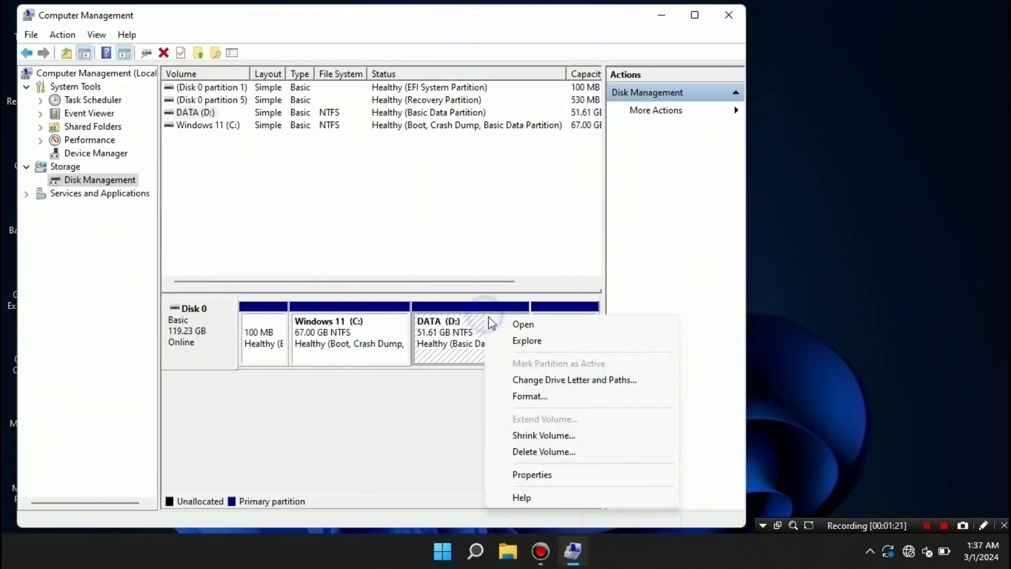
left_click(545, 452)
left_click(562, 327)
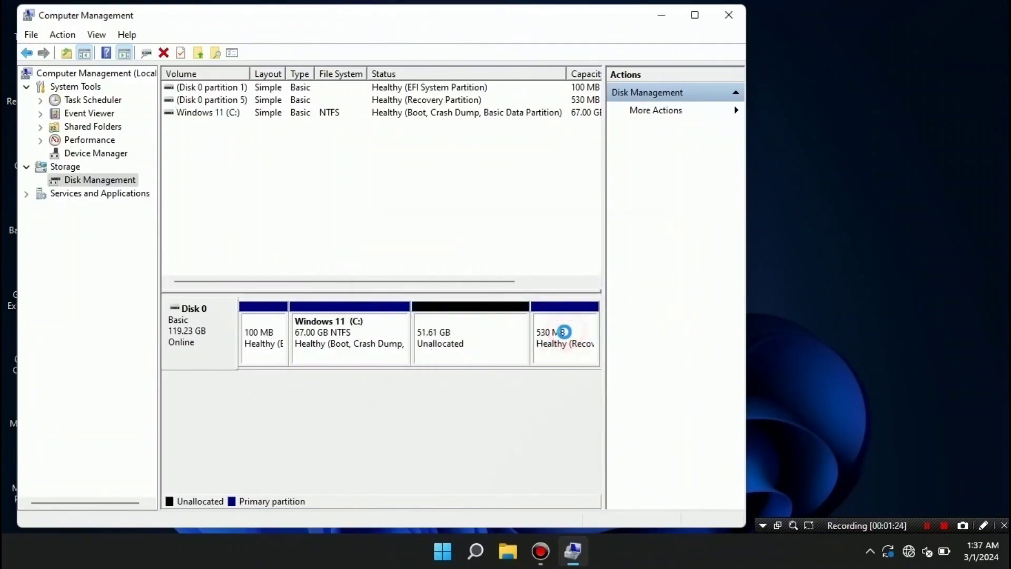
left_click(456, 340)
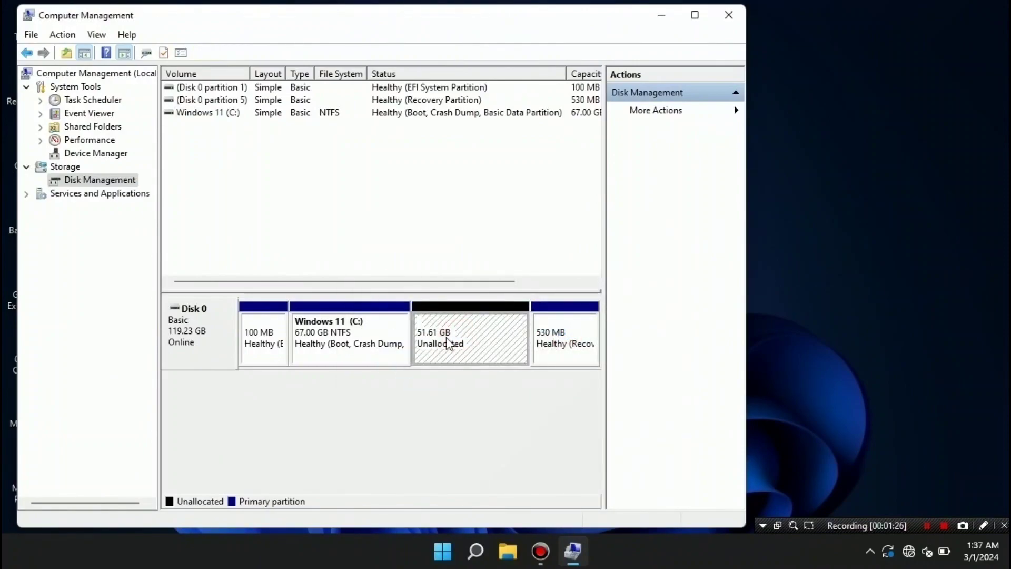
Extend the Windows 11 (C:) volume by 52844 MB from Disk 0 and close Computer Management
left_click(395, 333)
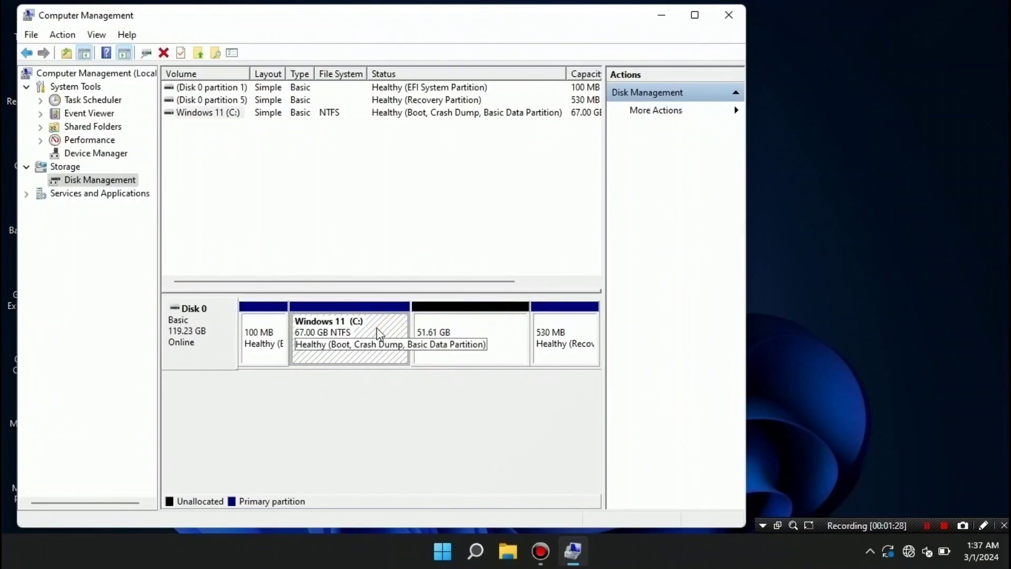
right_click(378, 333)
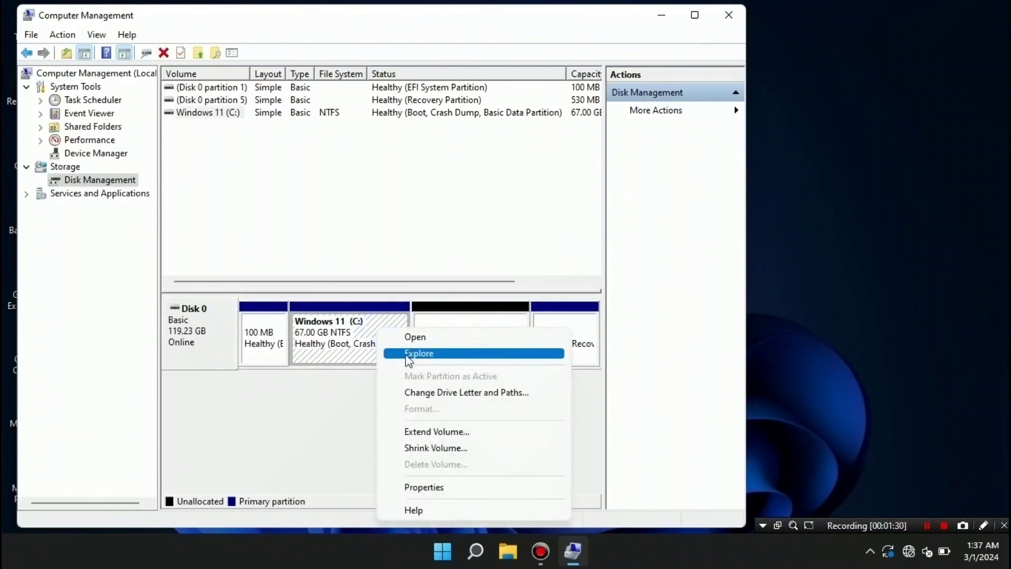
left_click(463, 432)
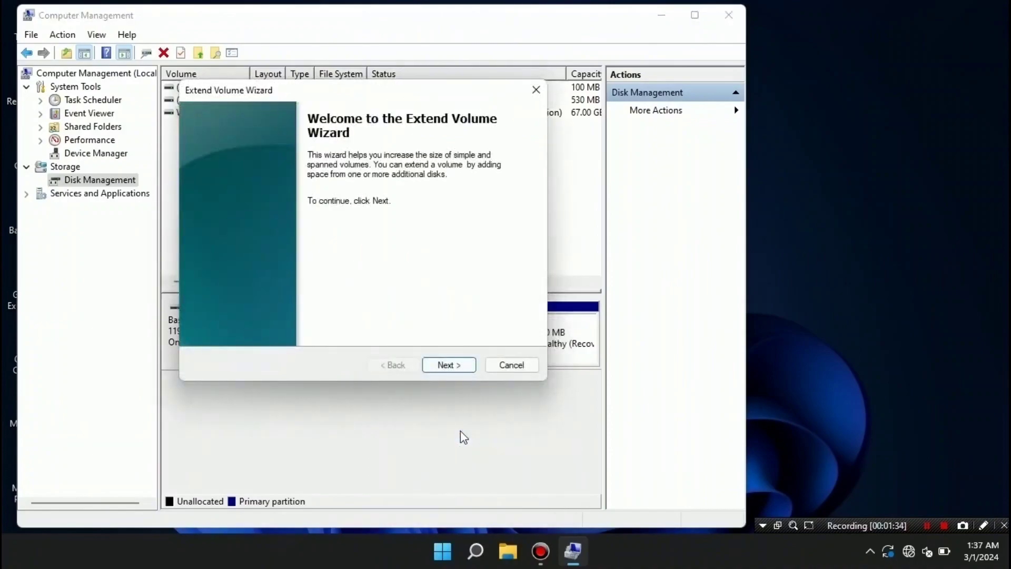
left_click(450, 365)
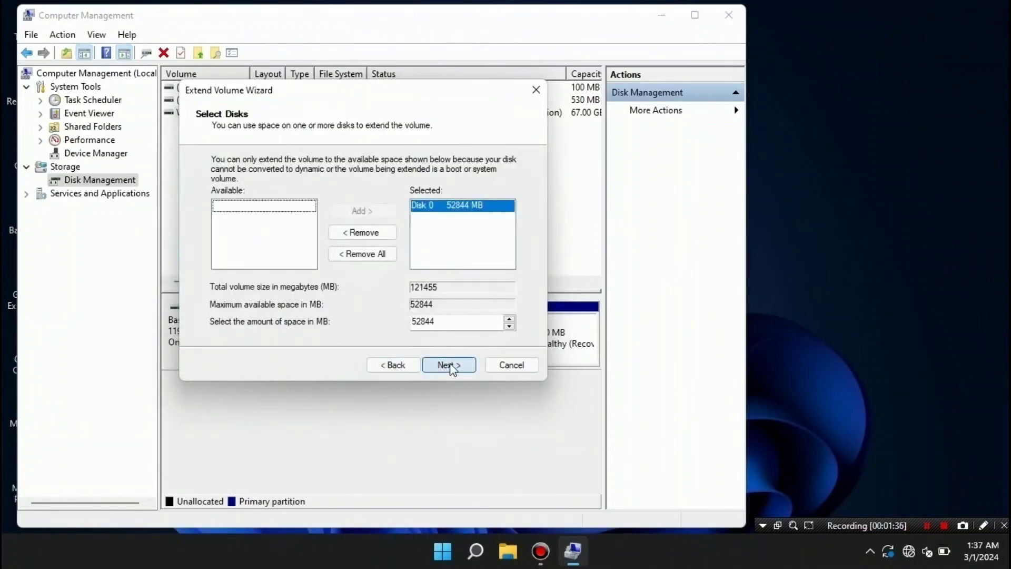
left_click(450, 364)
left_click(450, 365)
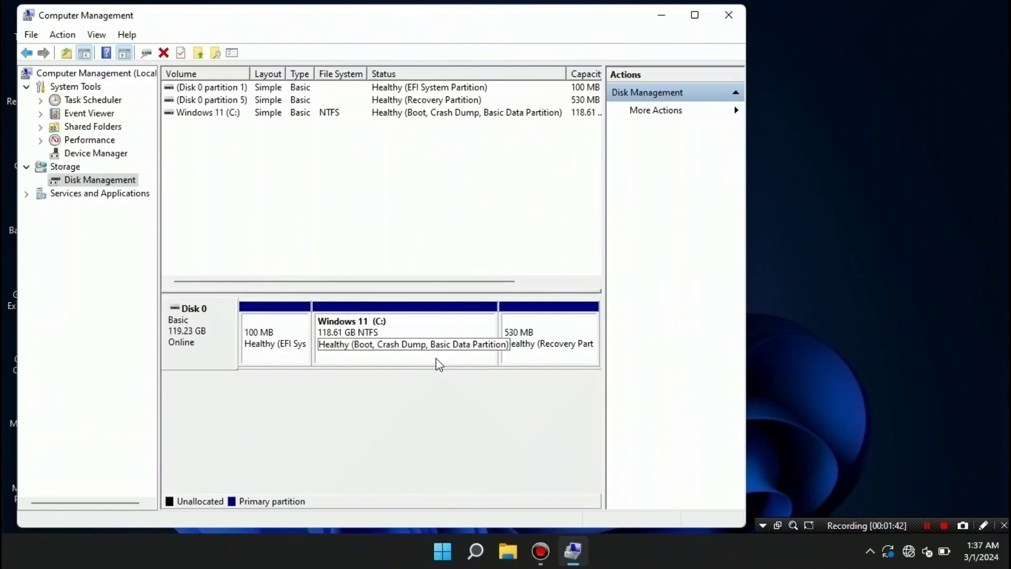
left_click(730, 16)
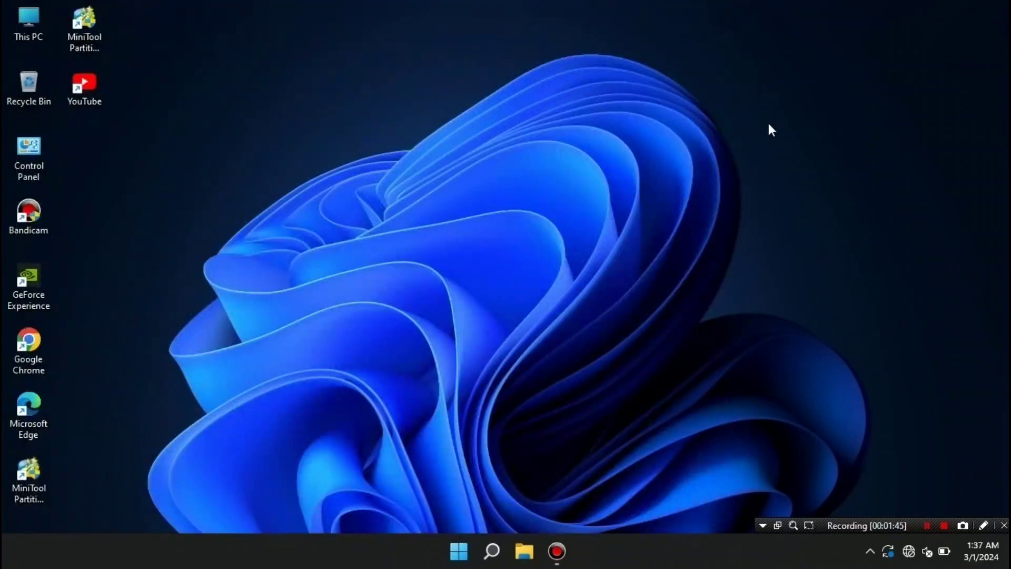
Check the size and contents of the extended Windows 11 (C:) drive in File Explorer and close the window
left_click(521, 550)
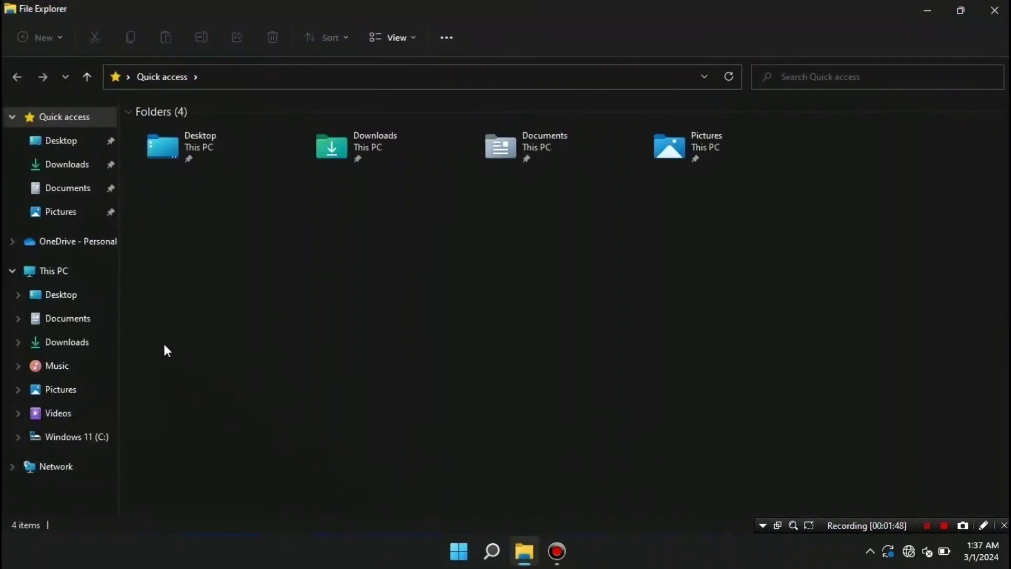
left_click(71, 273)
left_click(253, 248)
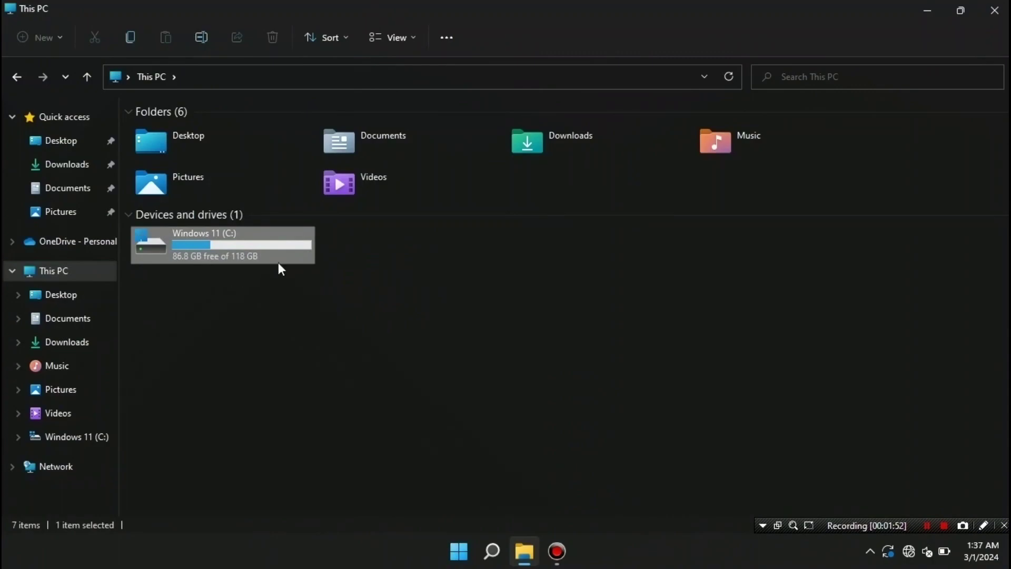
double_click(236, 245)
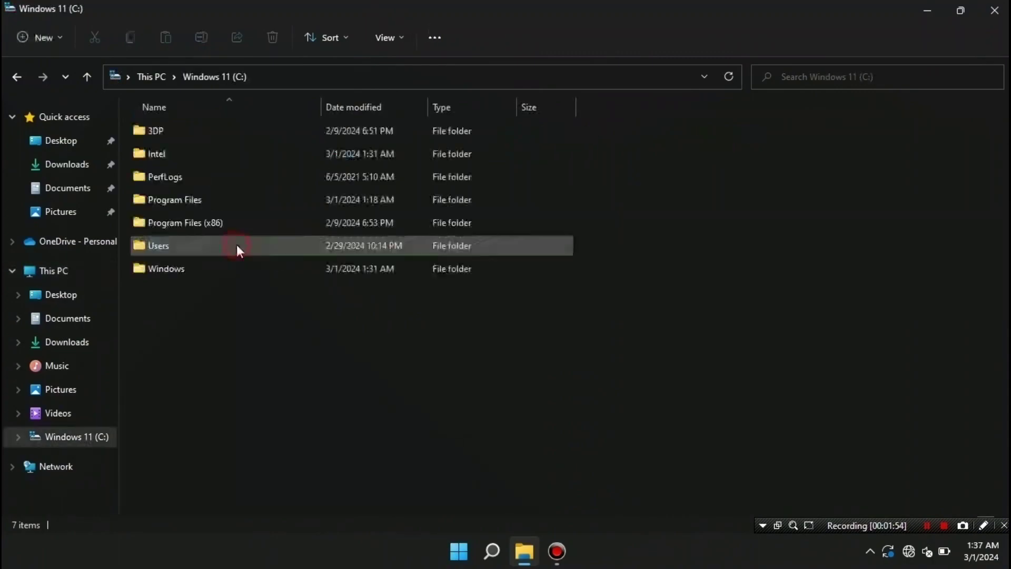
left_click(66, 271)
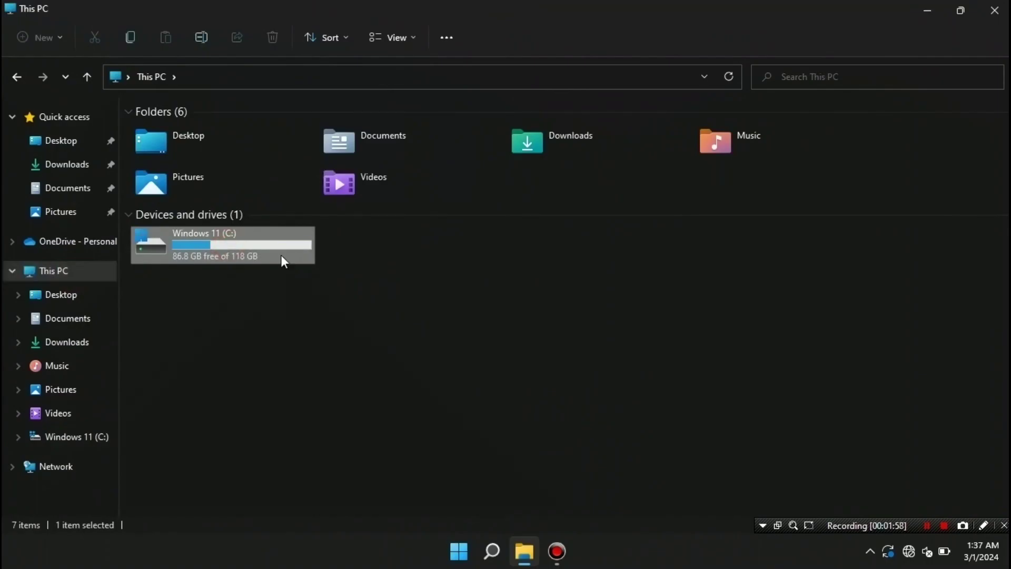
left_click(999, 7)
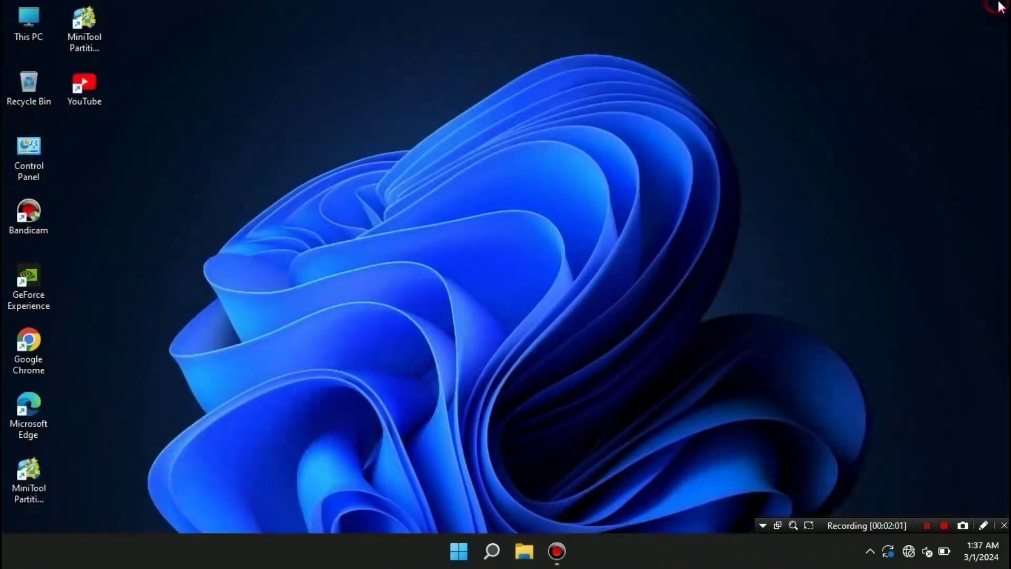
Open Disk Management in a maximized window and select the Windows 11 (C:) partition on Disk 0 to inspect it
right_click(459, 551)
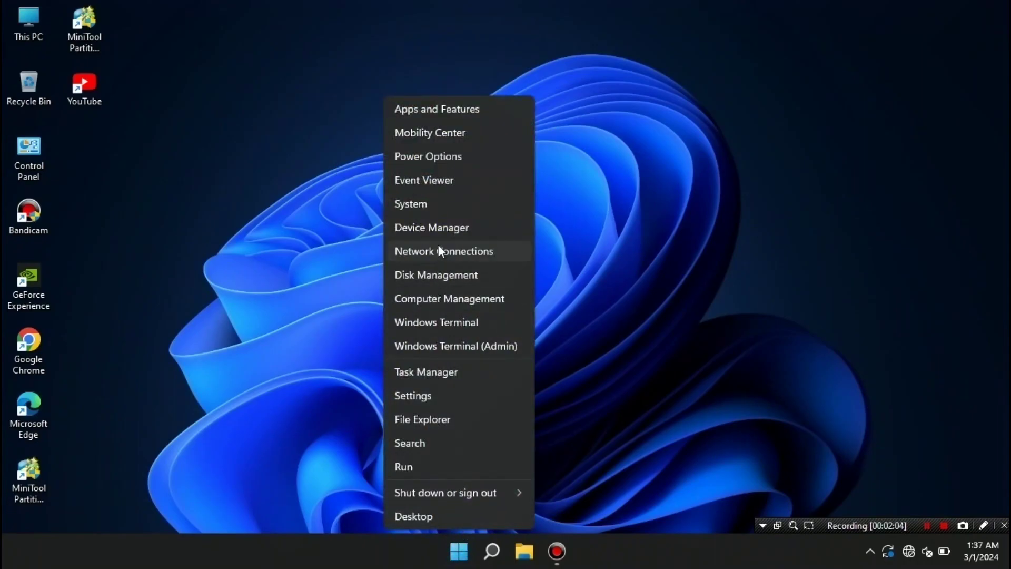
left_click(445, 275)
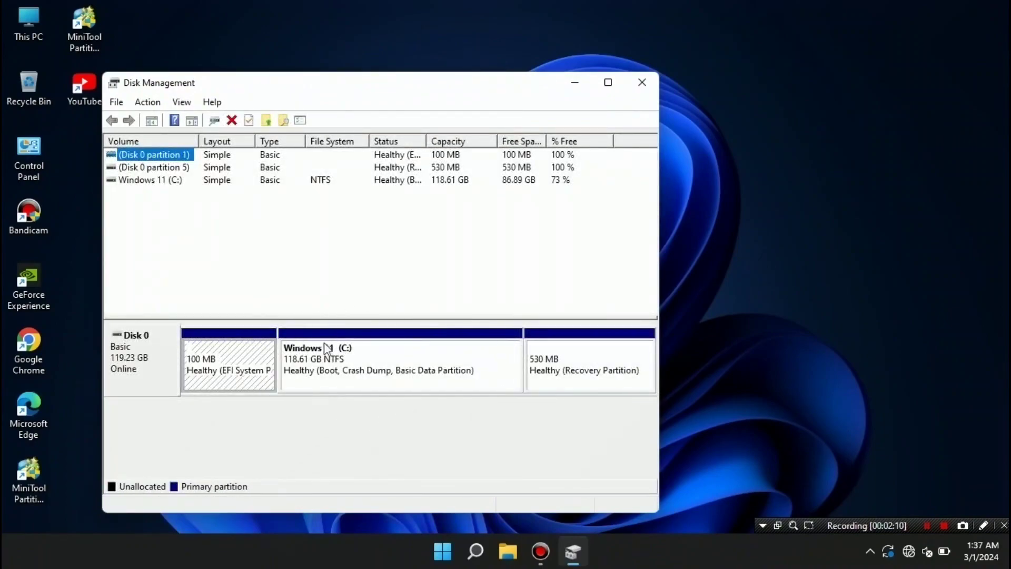
left_click(407, 375)
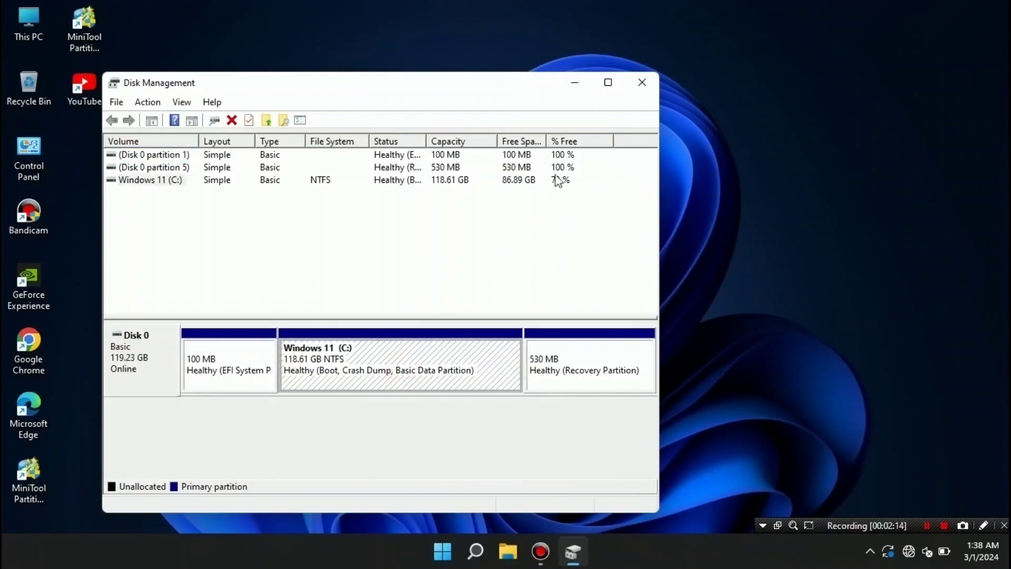
left_click(608, 83)
Examine the Shrink Volume settings and the amount of space to shrink for Windows 11 (C:), then cancel and close Disk Management
right_click(510, 289)
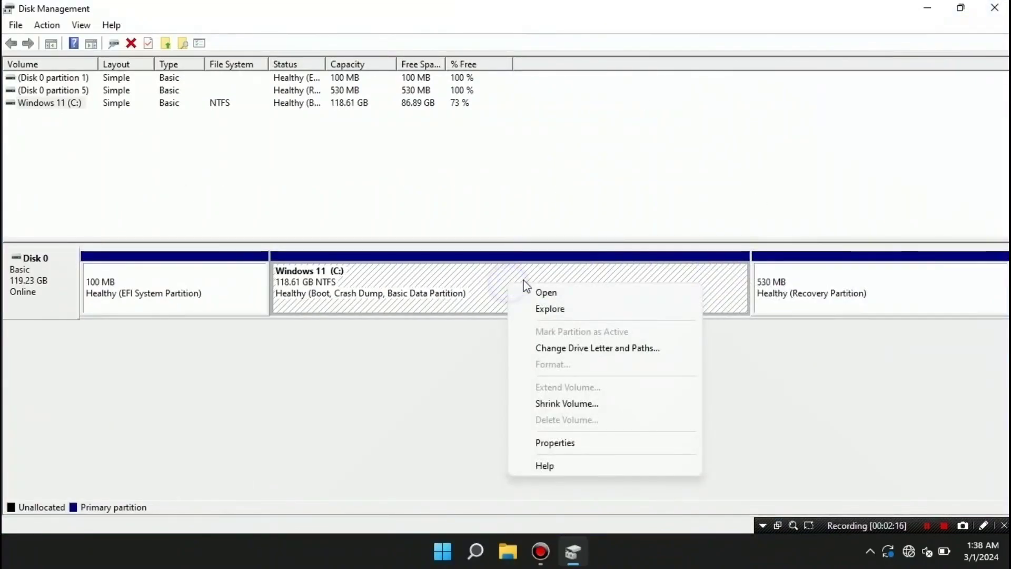
left_click(576, 403)
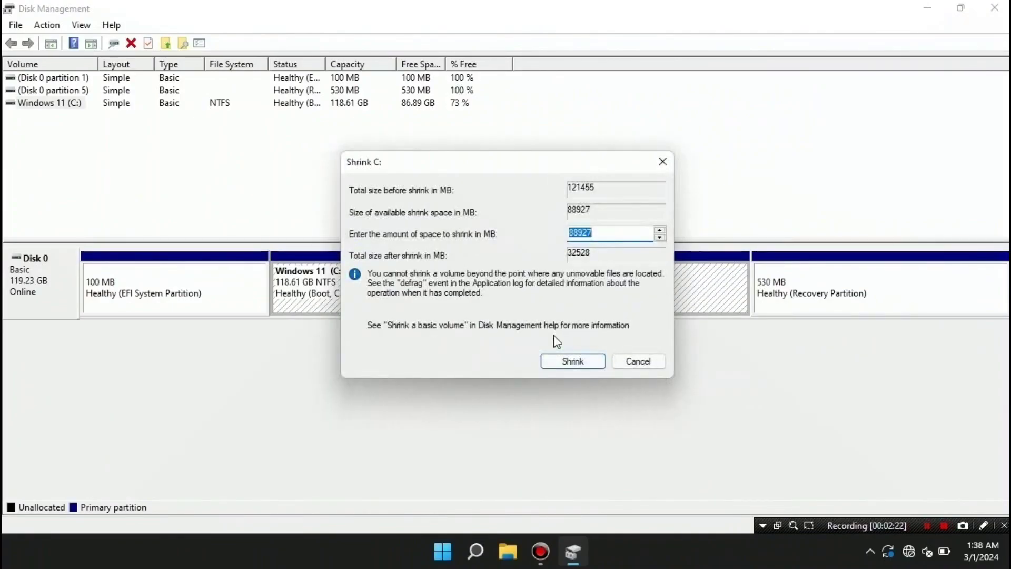
double_click(600, 232)
double_click(592, 232)
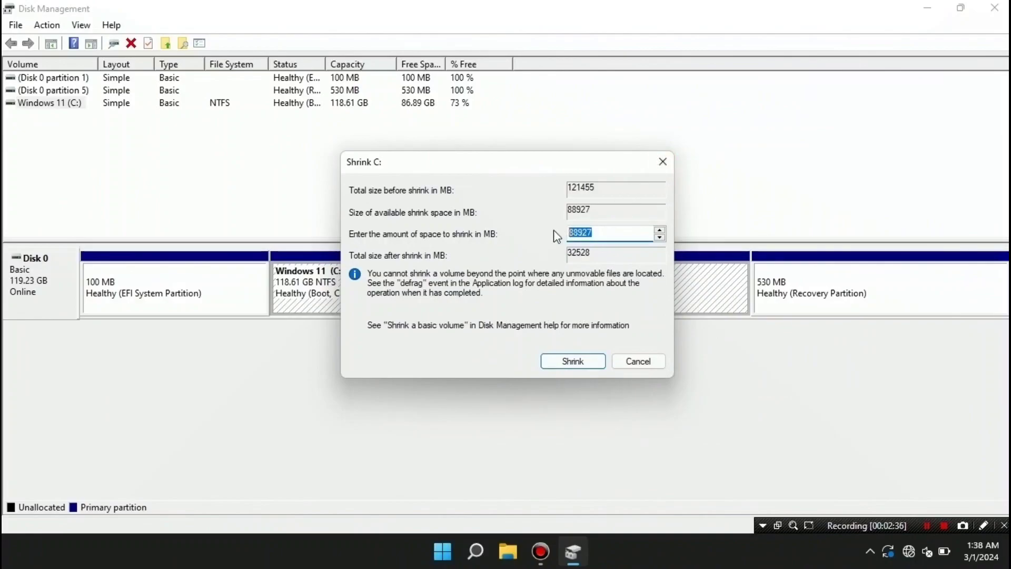
double_click(604, 232)
left_click(662, 163)
left_click(994, 8)
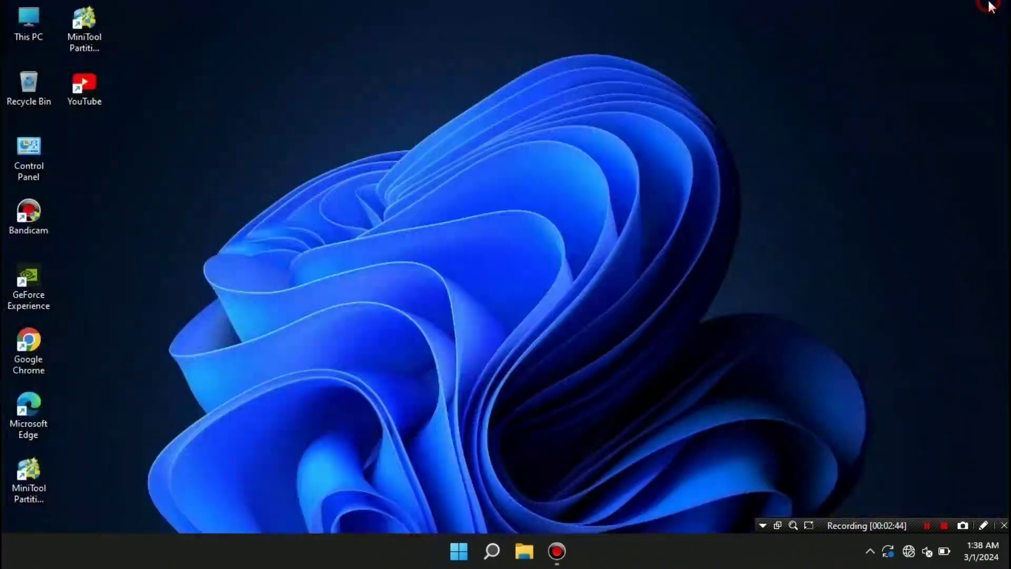